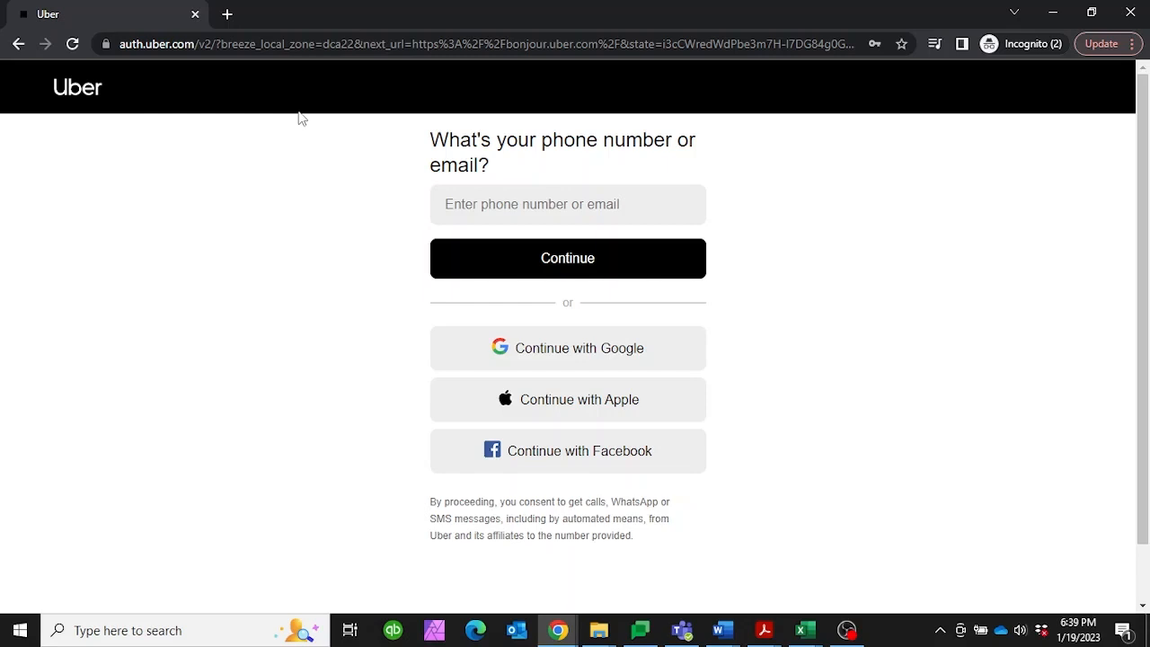
Navigate Chrome to uber.com from the address bar
click(297, 44)
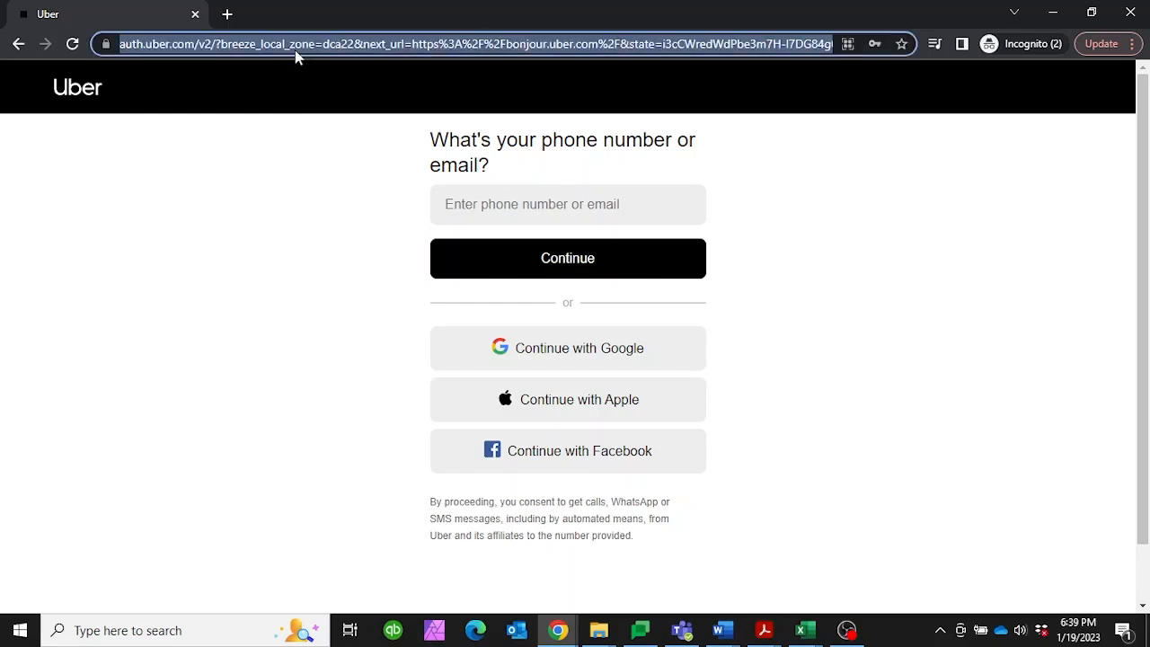
text(uber.com)
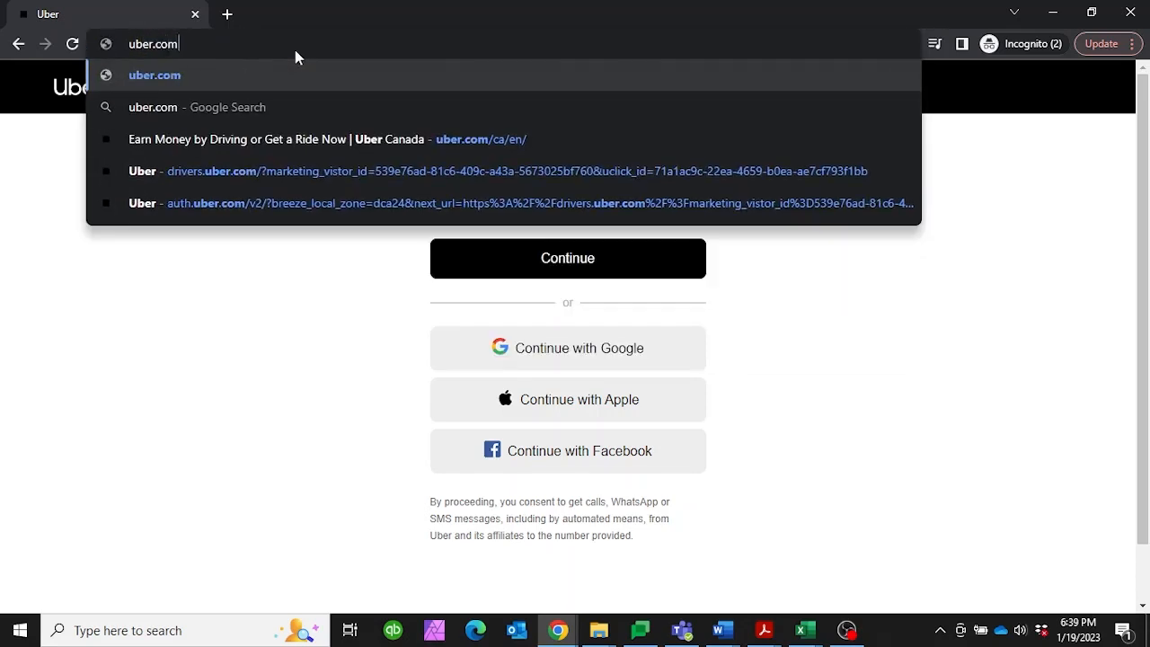
key(Return)
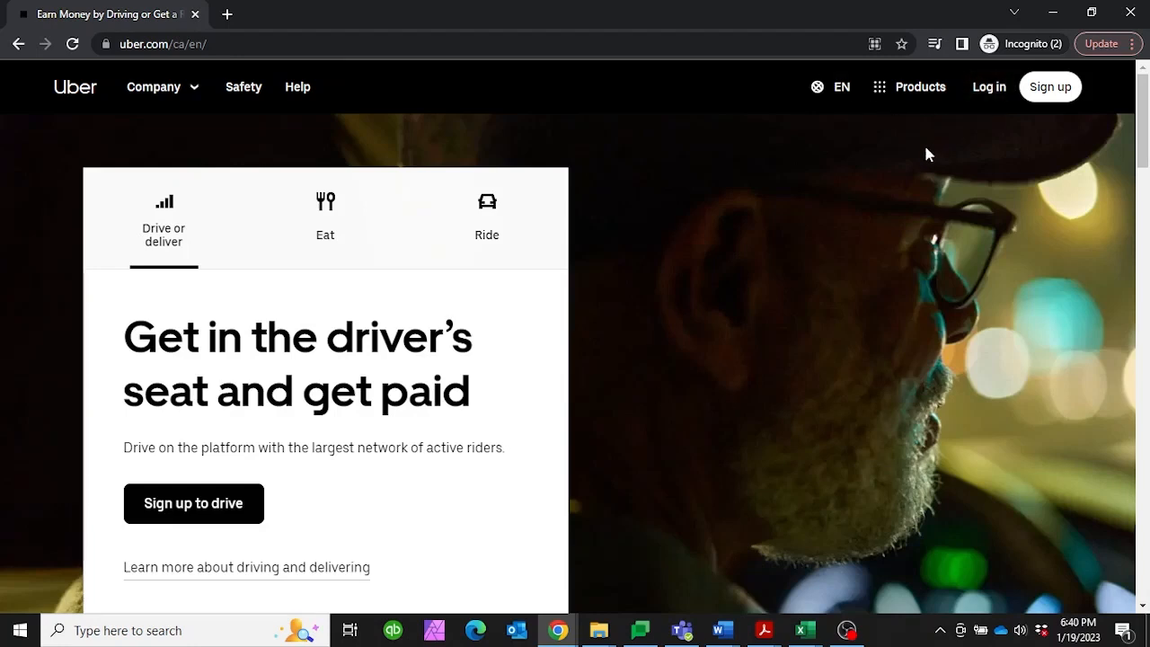
Bring up the sign-in choices with Log in at the top right of the Uber home page
click(994, 95)
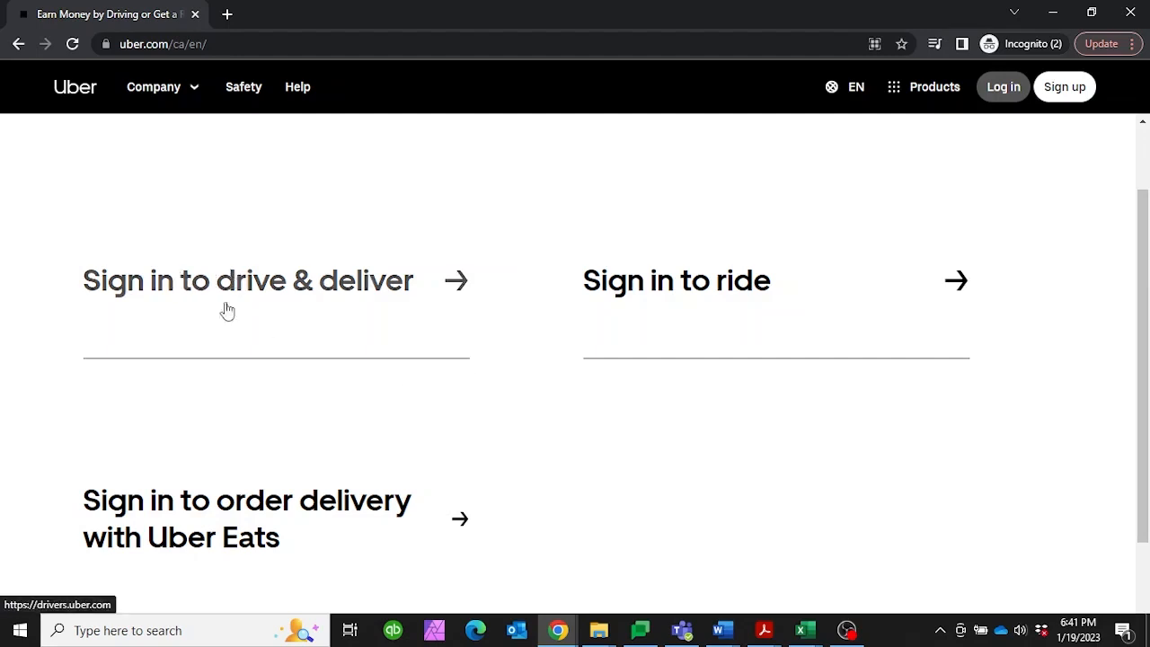
Sign in to drive & deliver using the account's phone or email and the 4-digit verification code
click(177, 290)
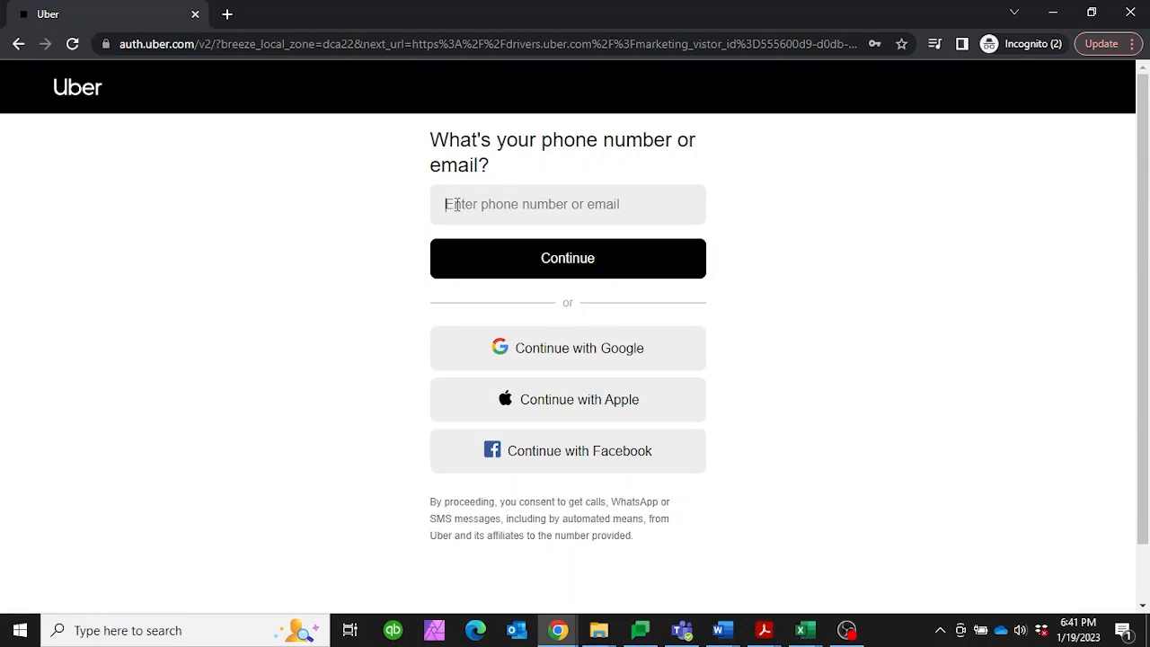
text(****)
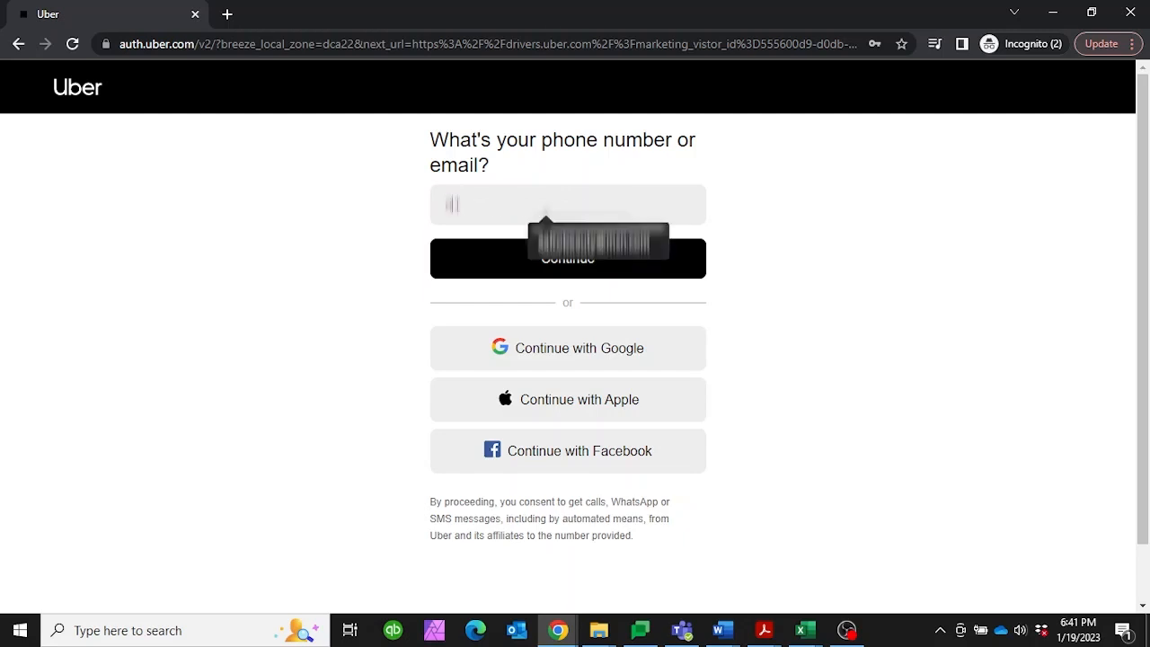
text(***************)
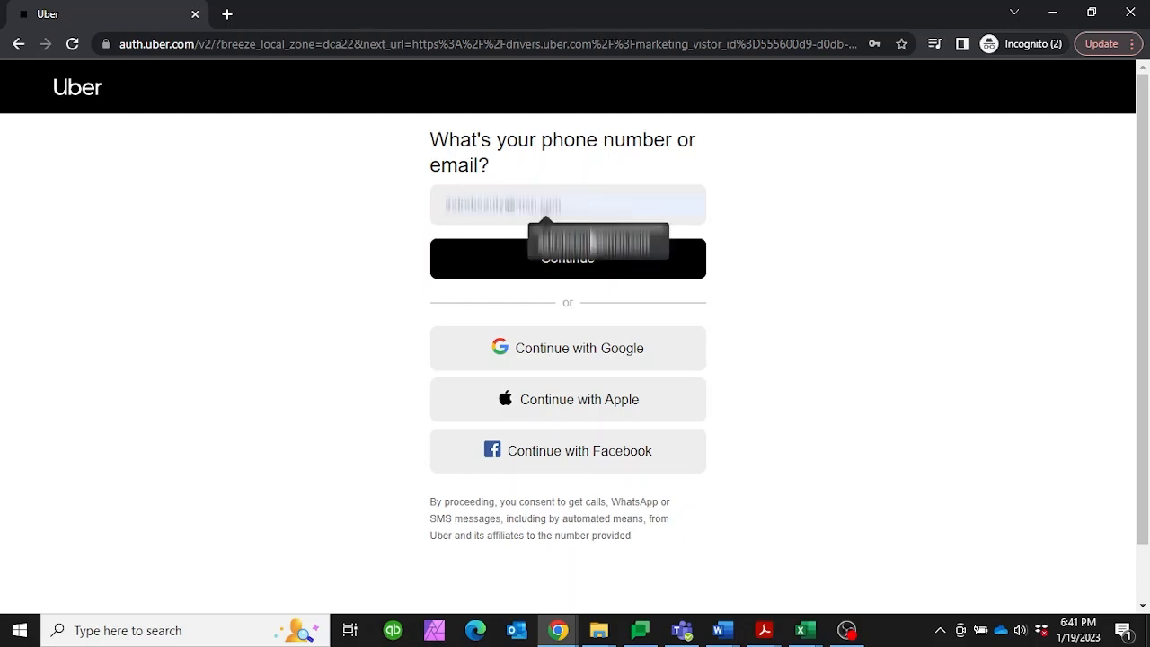
click(559, 260)
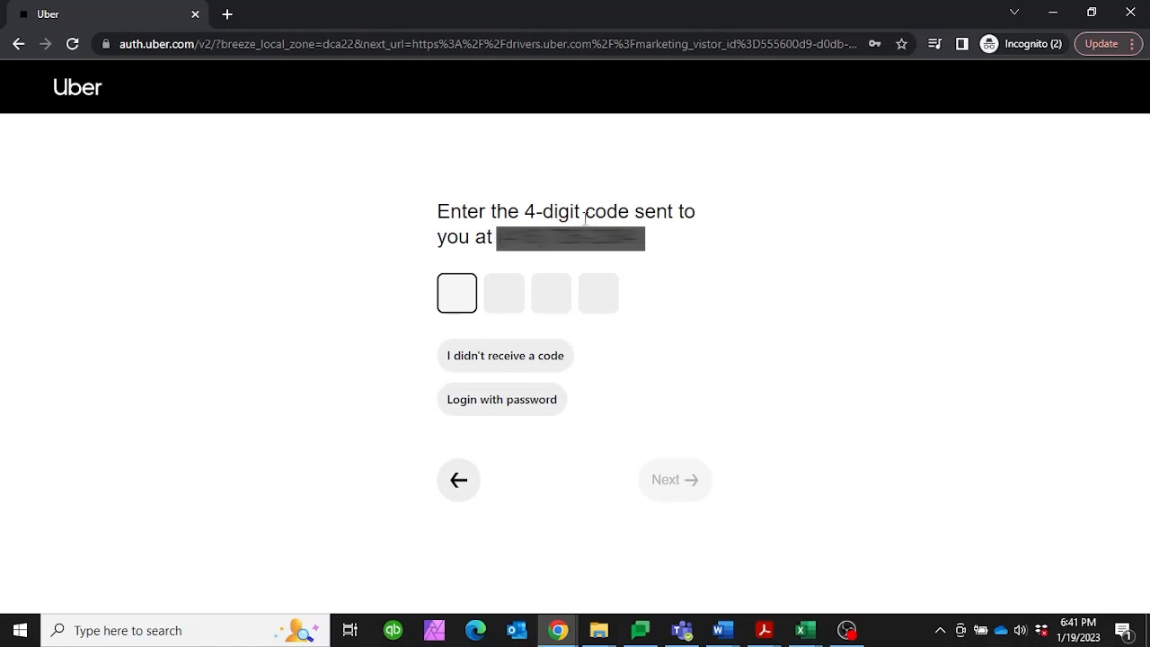
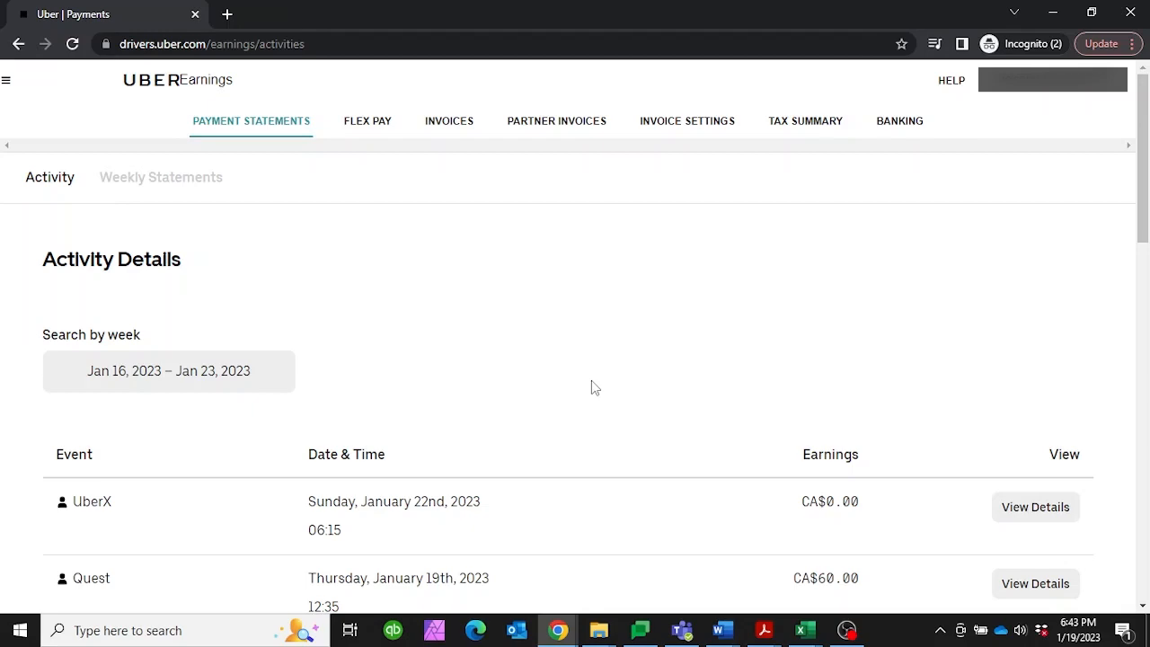
scroll(591, 381, down, 10)
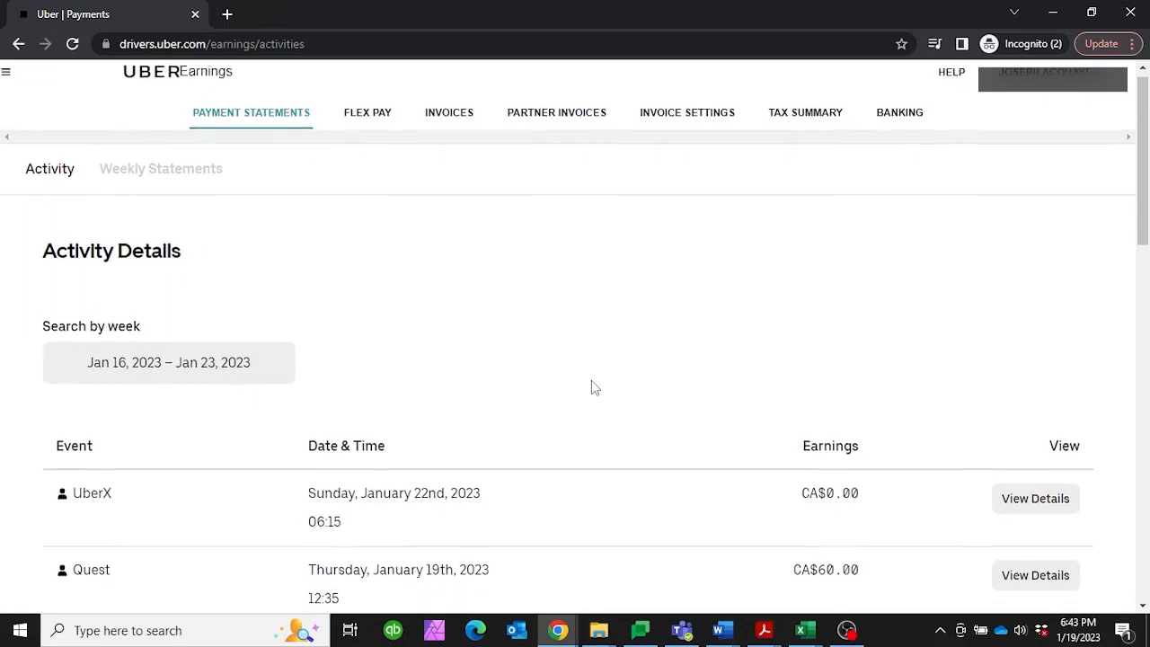
scroll(591, 386, down, 2)
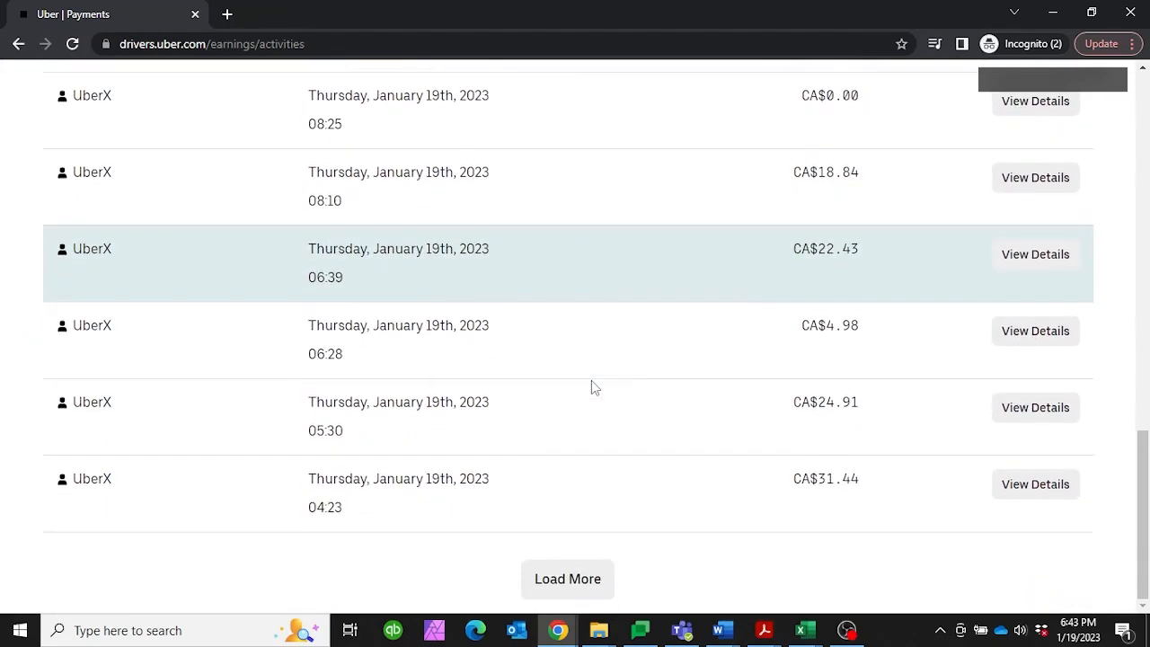
scroll(591, 387, up, 6)
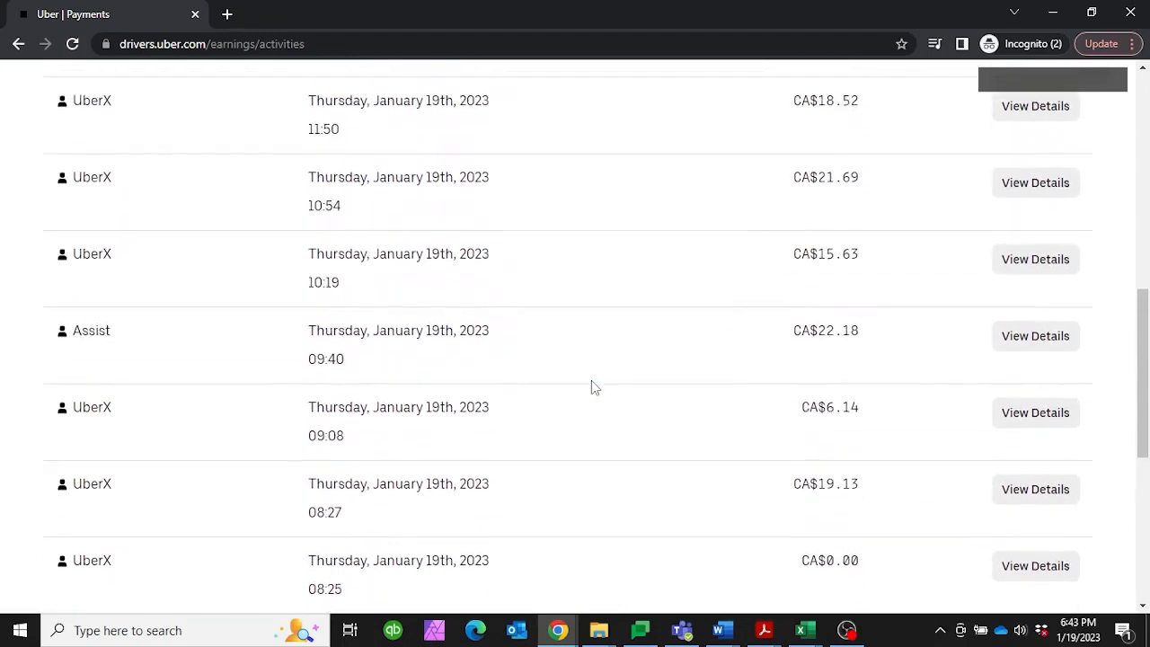
scroll(752, 299, up, 5)
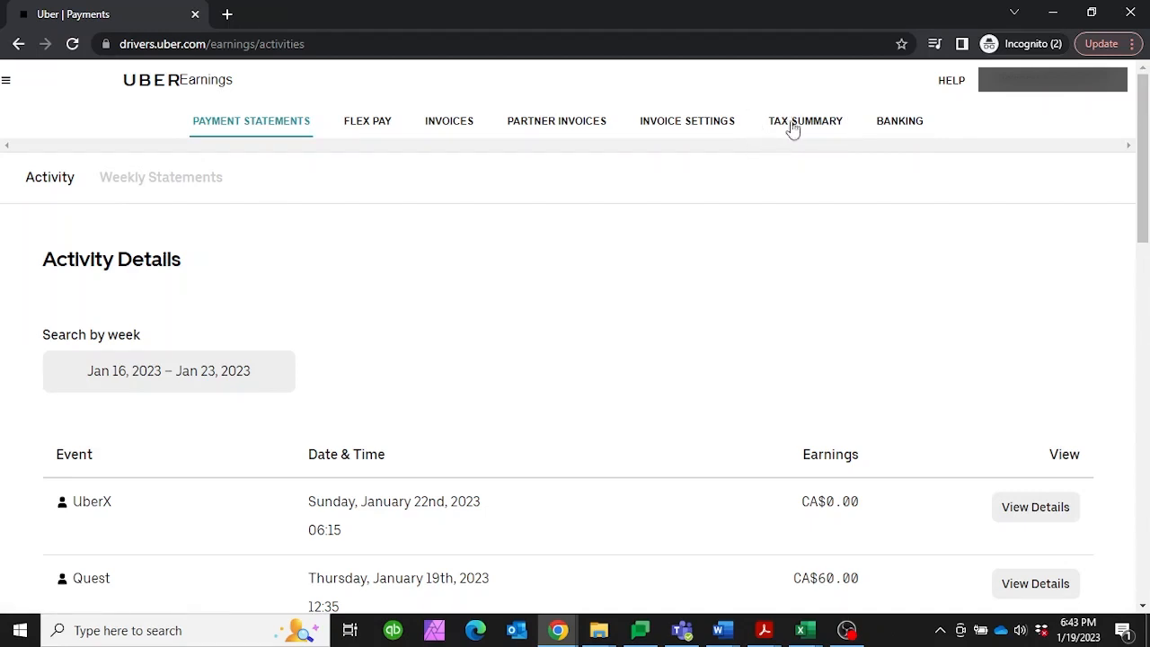
Open Tax Summary, expand then collapse the 2022 Monthly Summary, and inspect the 2022 Yearly Summary
click(812, 129)
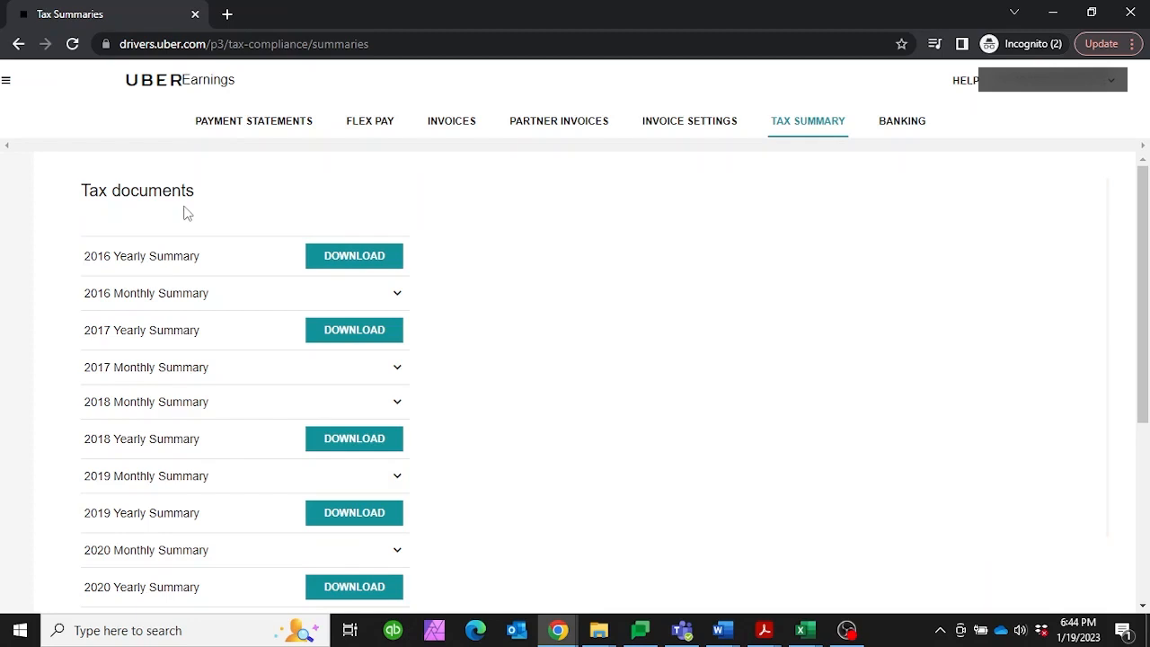
scroll(187, 213, down, 4)
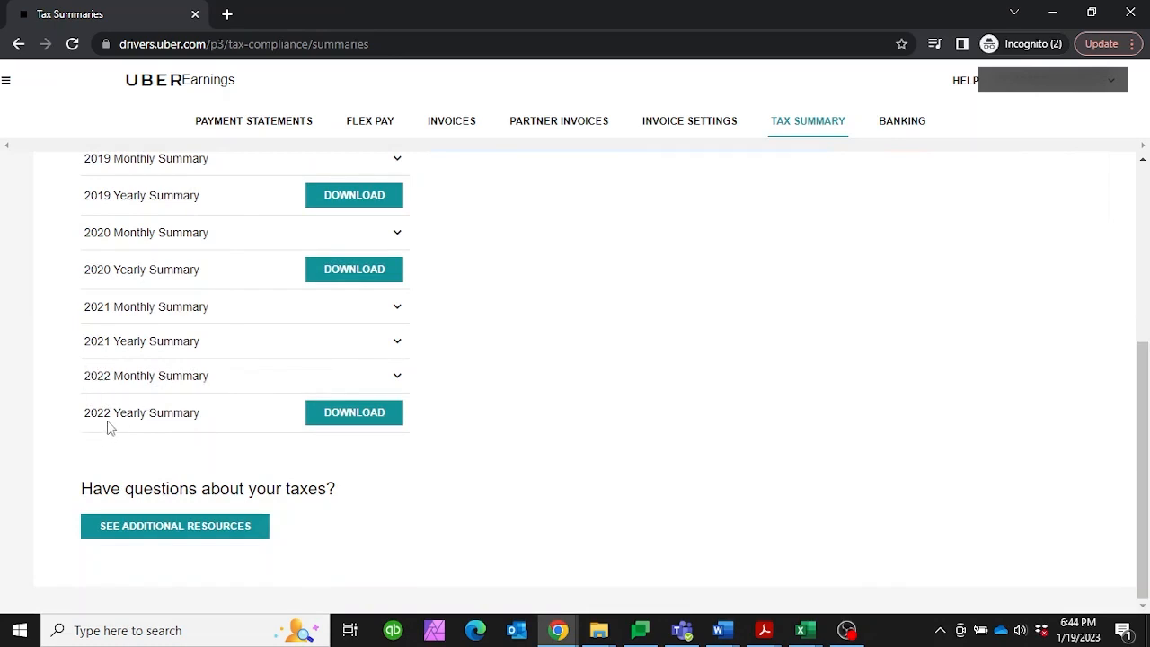
click(397, 378)
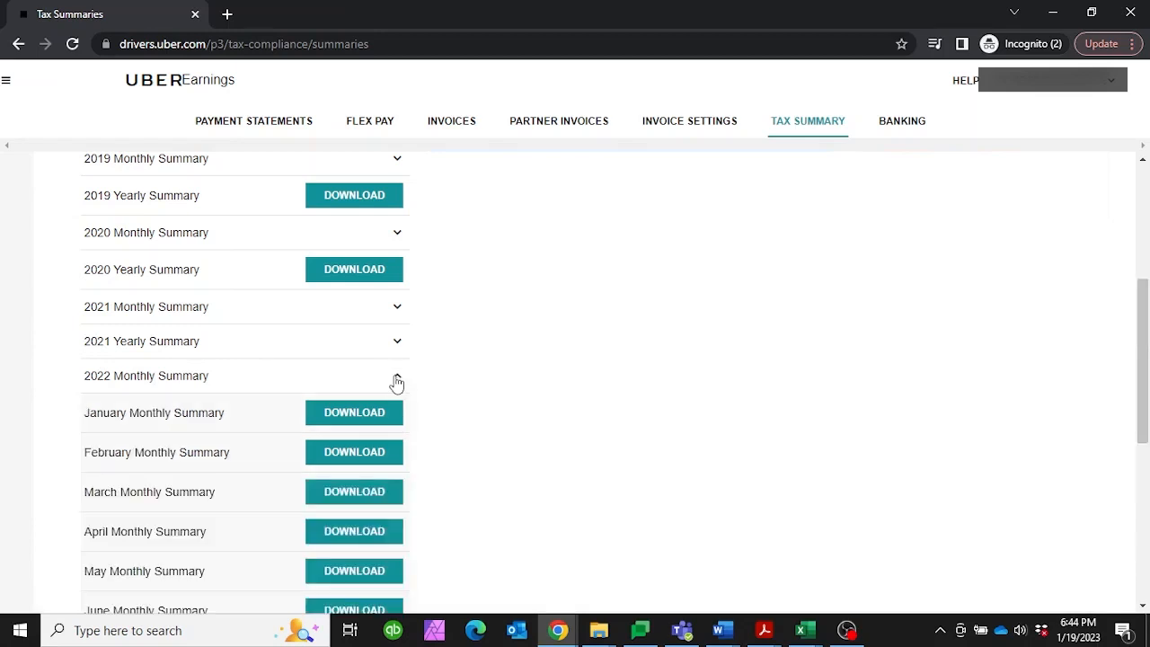
scroll(399, 383, down, 2)
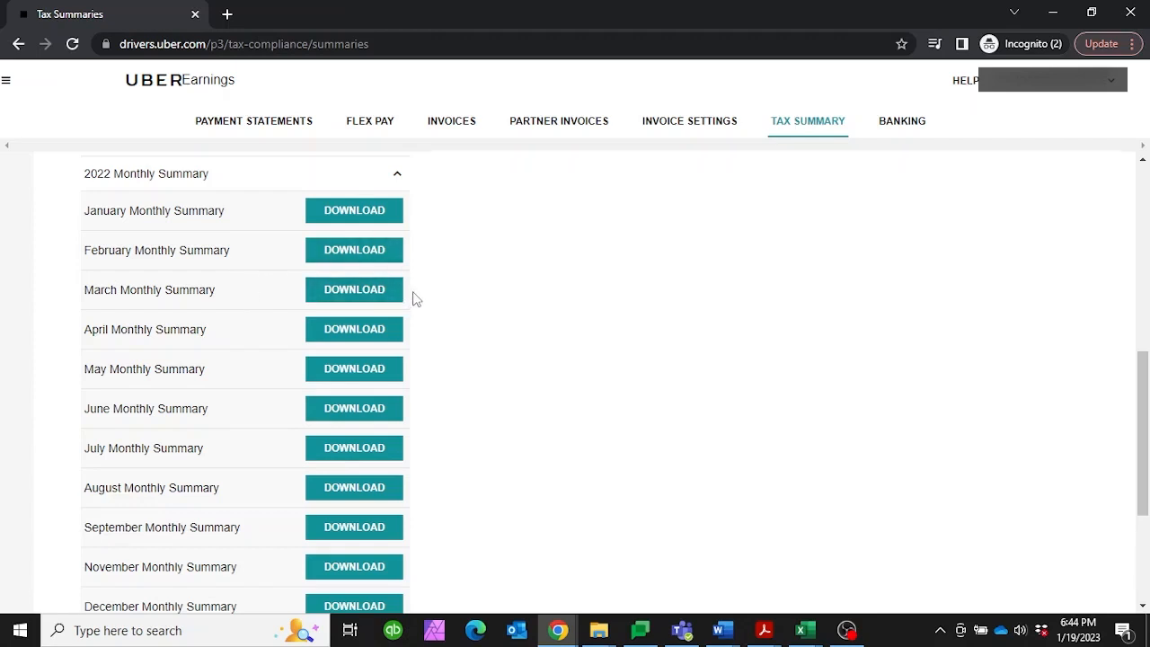
click(396, 176)
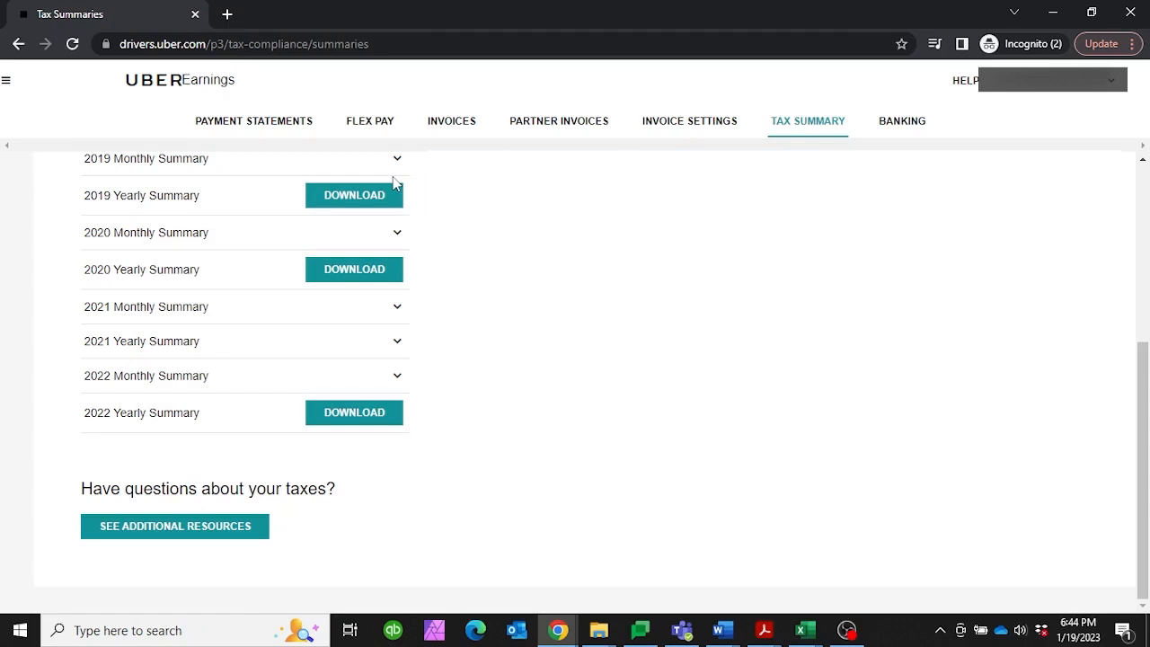
drag(85, 413, 206, 421)
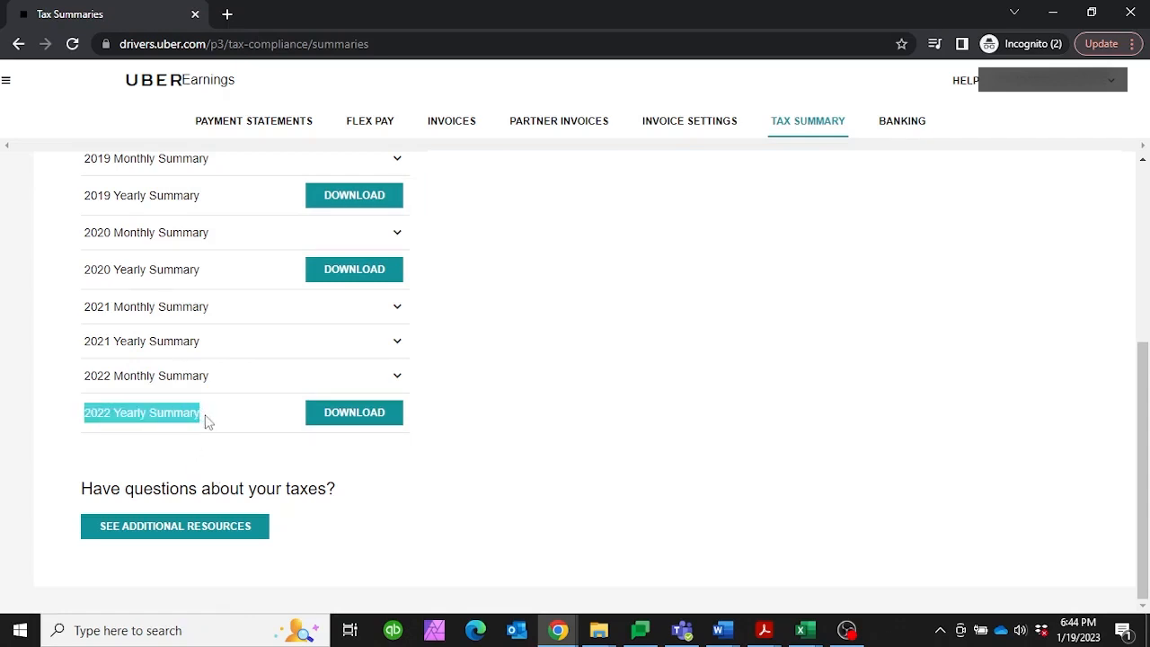
click(207, 421)
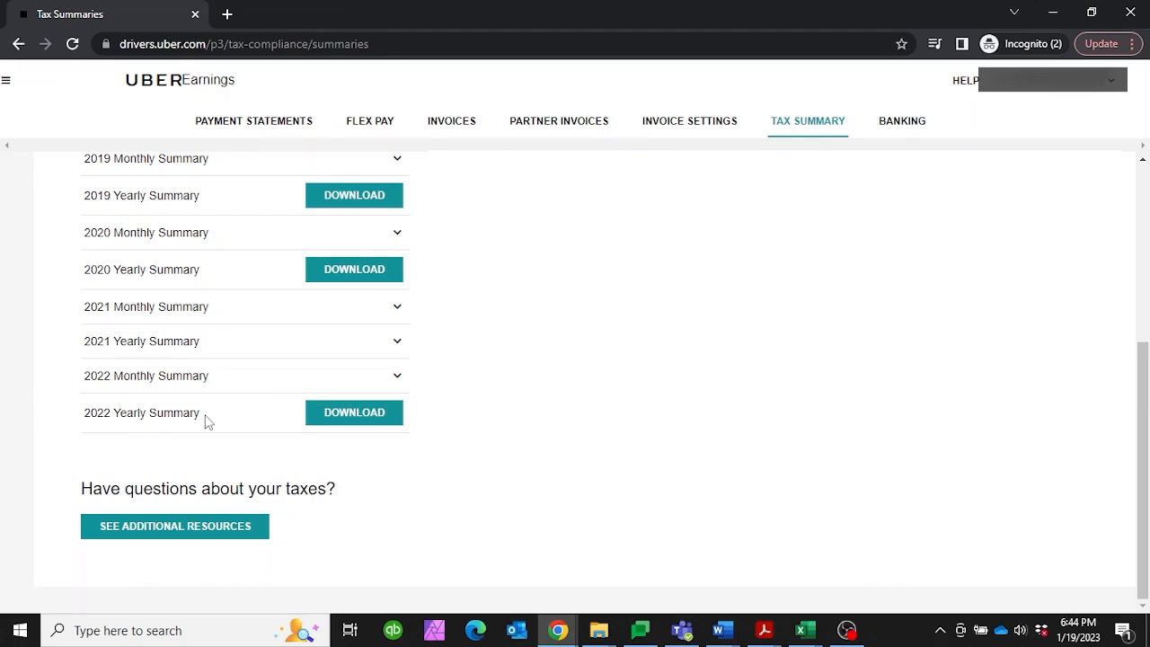
Open the 2022 Yearly Summary tax PDF and scroll through it
click(347, 421)
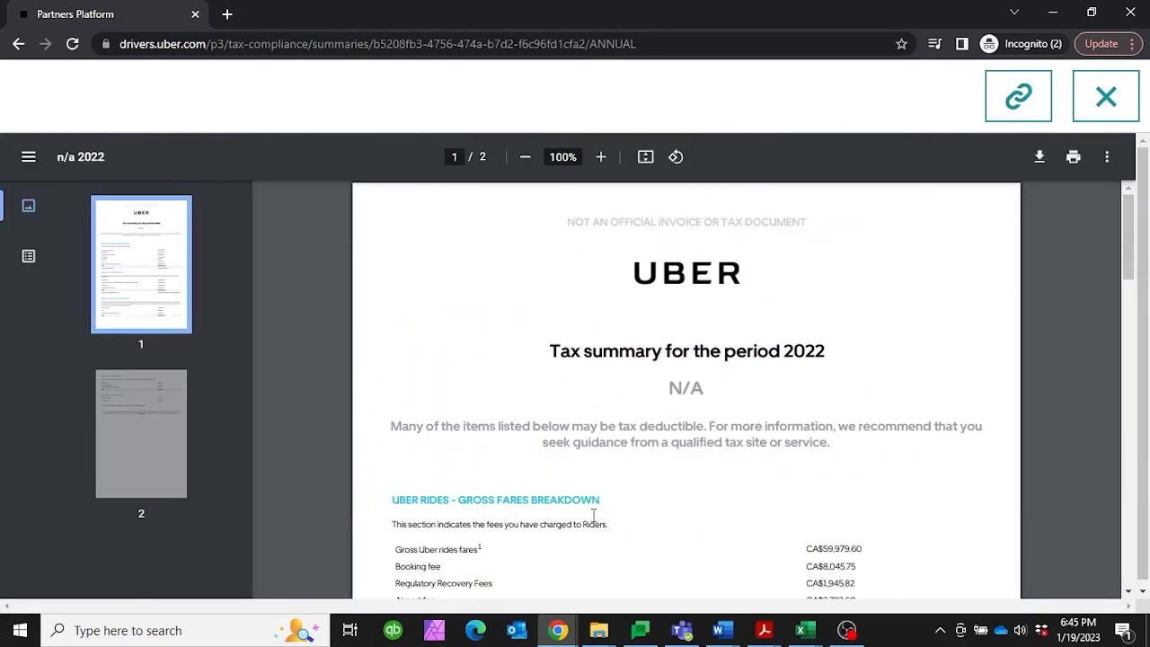
scroll(593, 516, down, 3)
scroll(593, 516, down, 6)
scroll(593, 517, up, 9)
Save the PDF to Downloads as ANNUAL.pdf, replacing the existing copy
click(1041, 158)
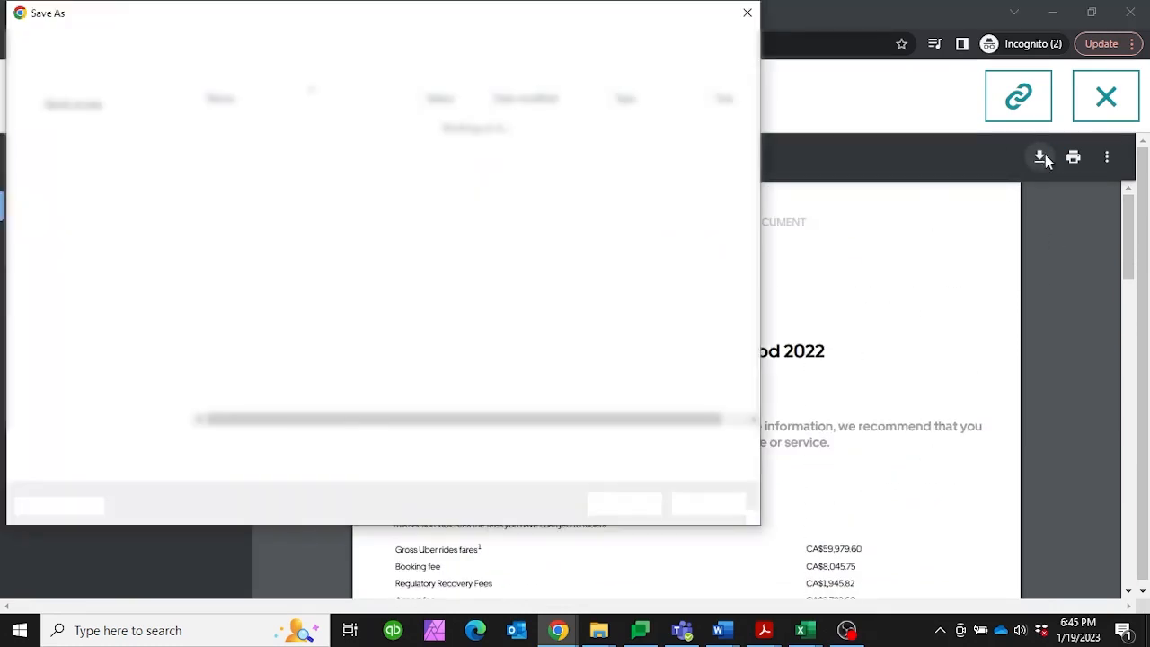
click(75, 151)
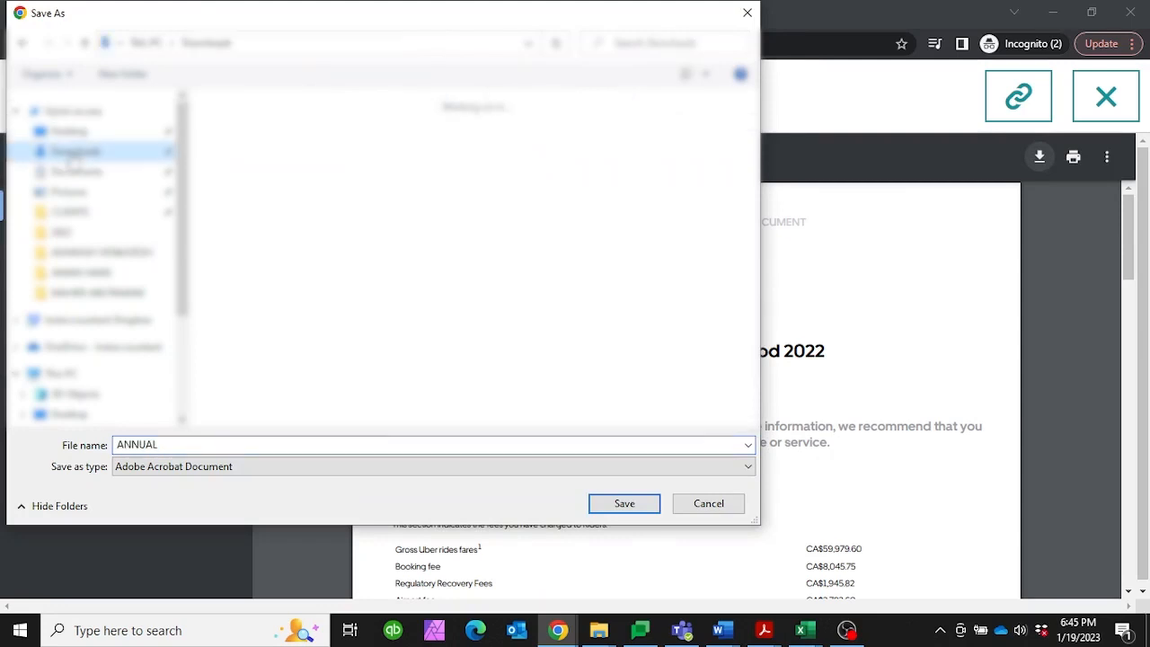
click(620, 504)
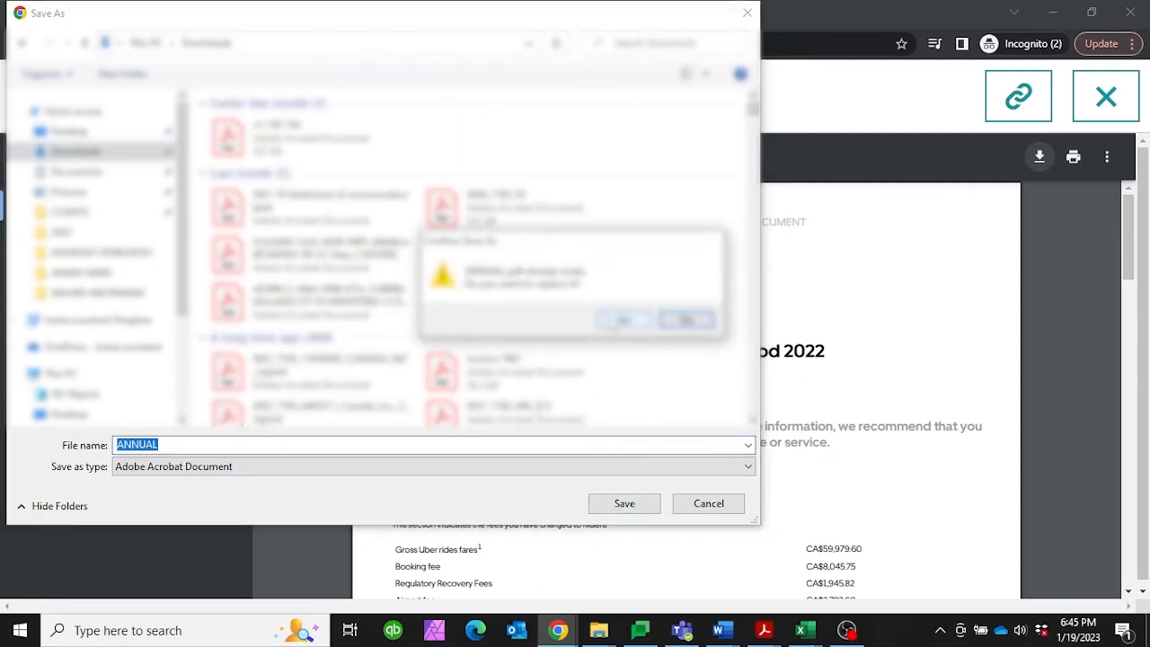
click(687, 320)
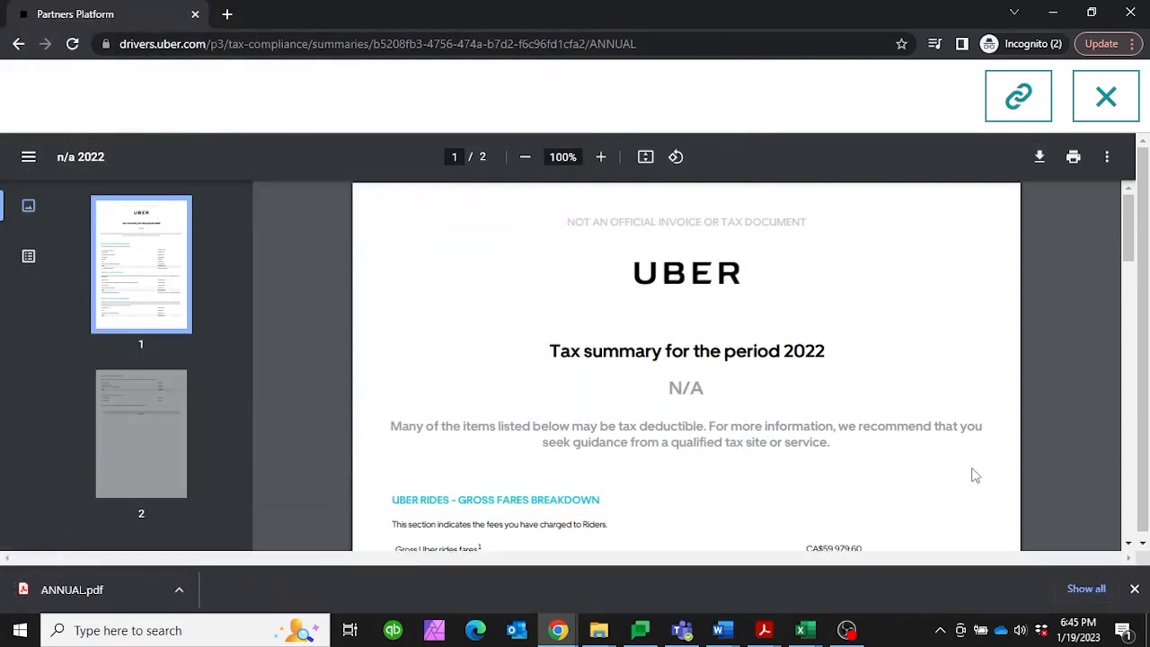
scroll(726, 400, down, 3)
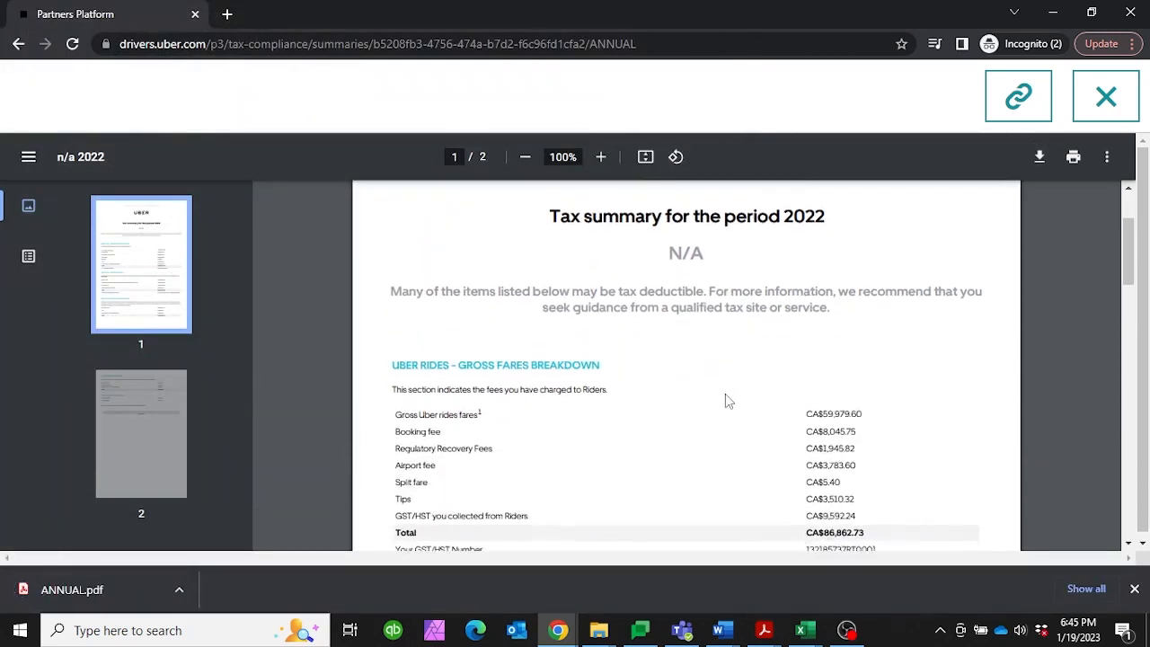
scroll(726, 397, up, 3)
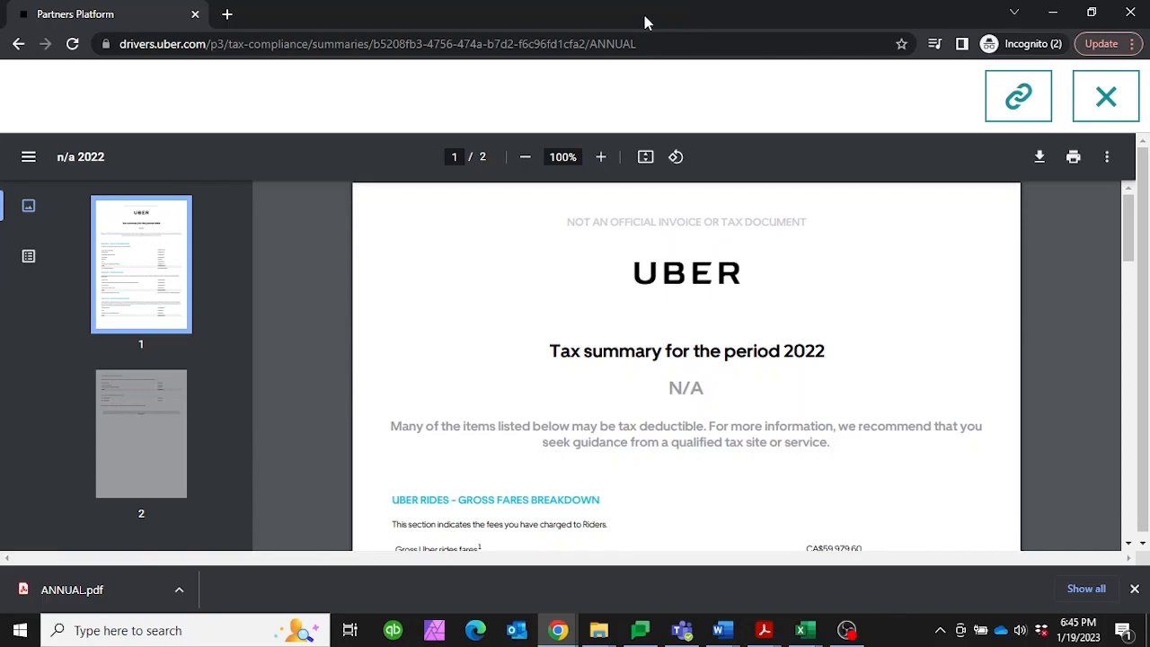
scroll(728, 290, down, 7)
scroll(731, 293, up, 2)
scroll(731, 293, up, 1)
scroll(732, 293, down, 8)
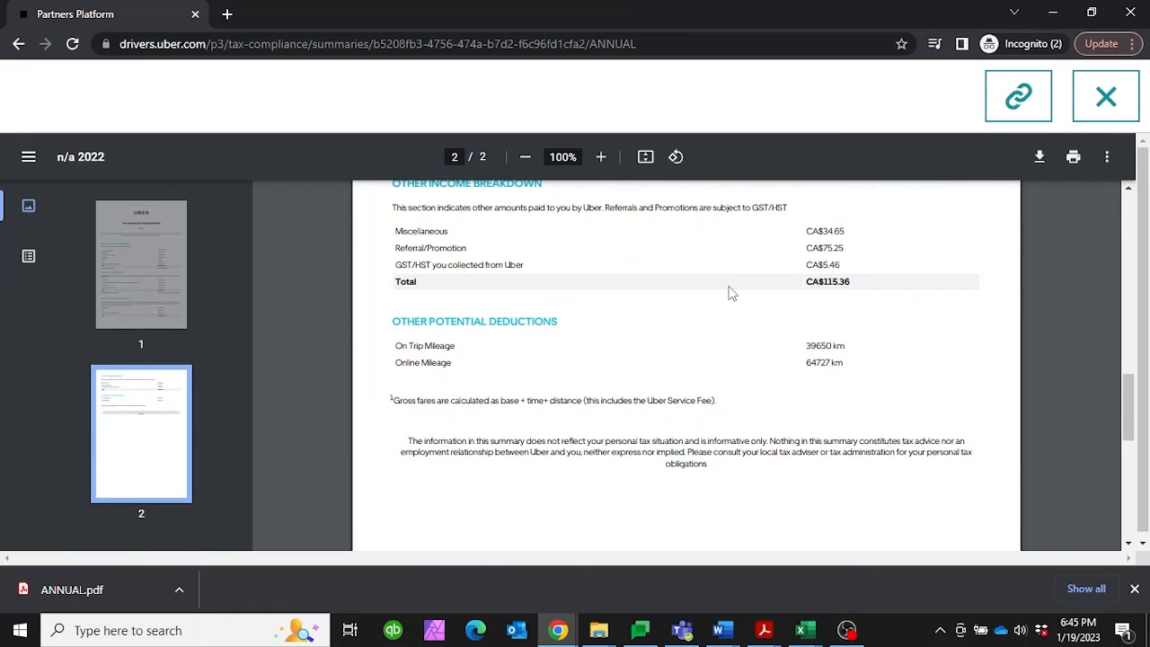
scroll(731, 293, down, 3)
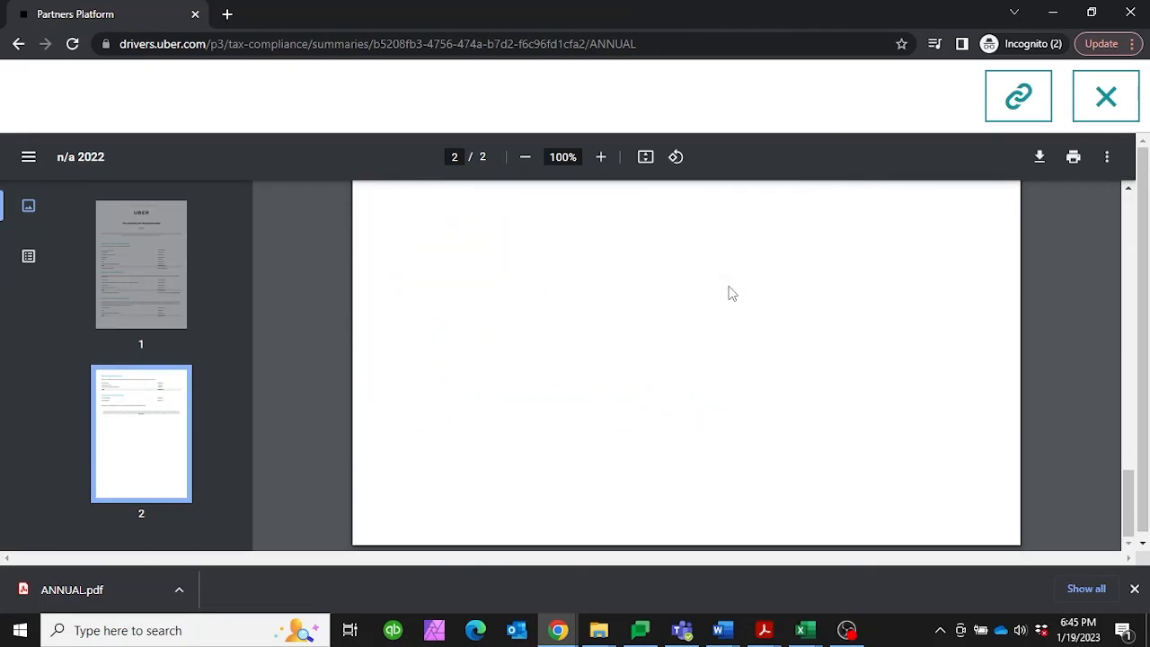
scroll(731, 293, up, 15)
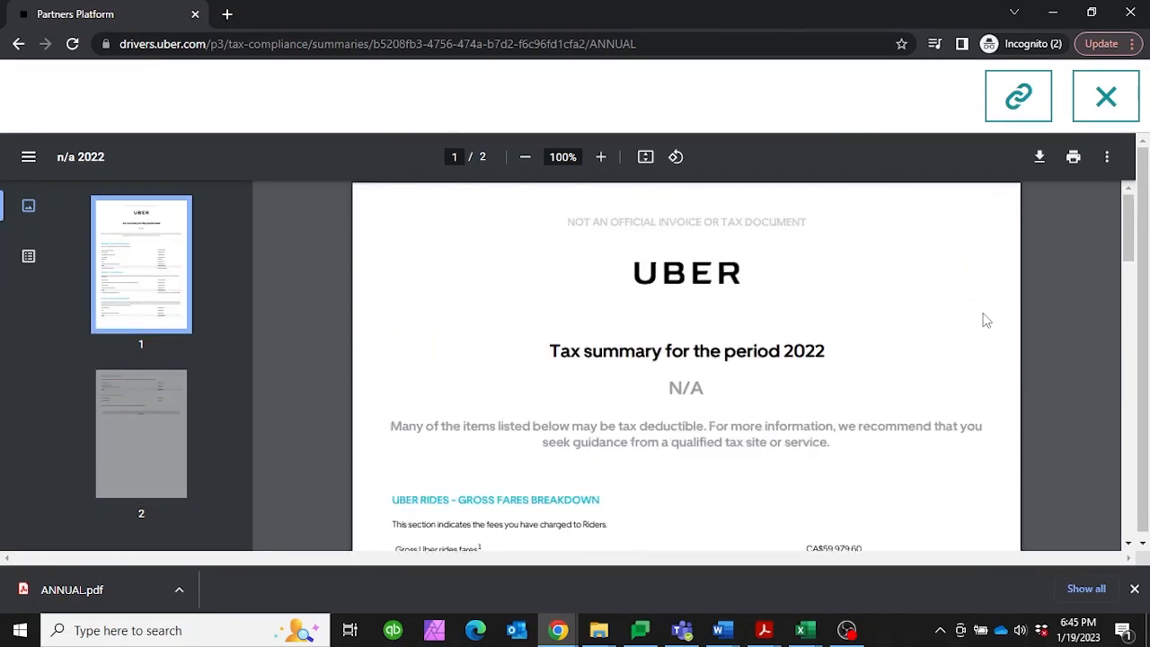